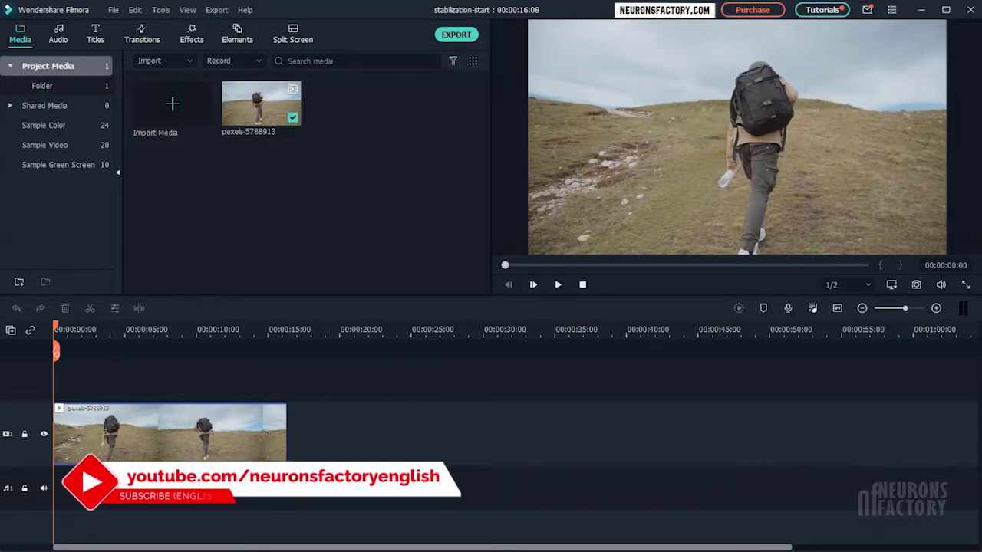
# Play the hiking clip in the preview and pause it at 00:00:09:22 to see the shake.
pyautogui.click(558, 285)
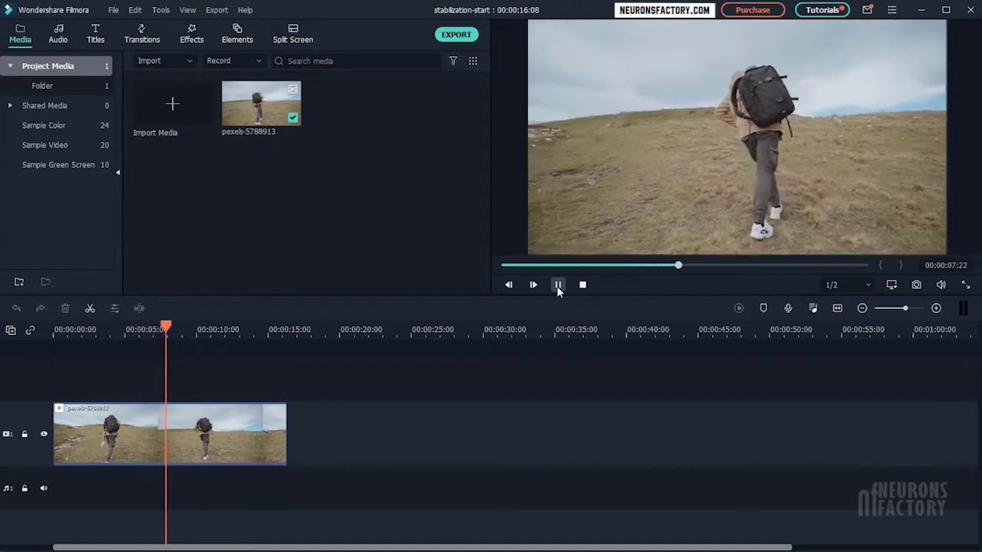
pyautogui.click(558, 284)
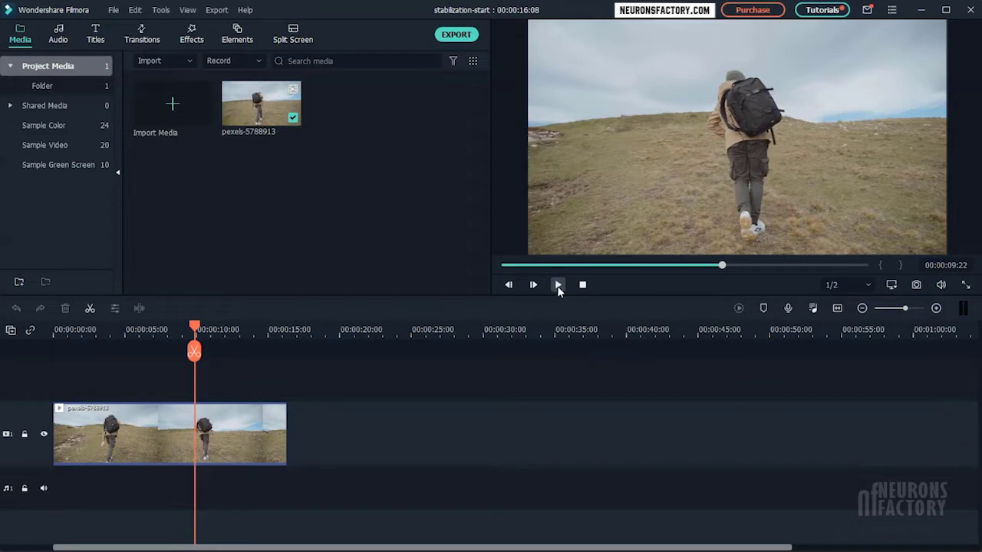
# Open the hiking clip's video settings and expand the Stabilization section.
pyautogui.rightClick(267, 430)
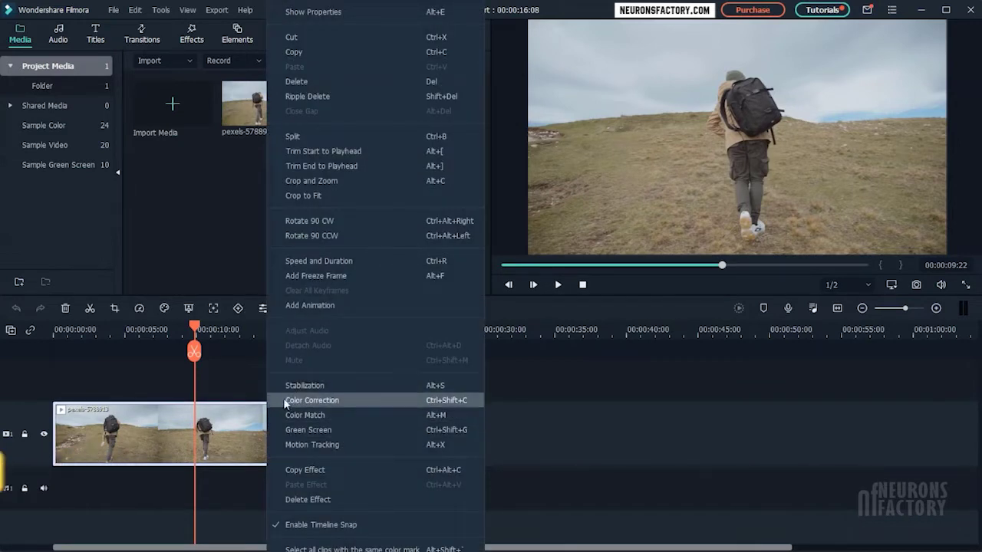
pyautogui.click(242, 418)
pyautogui.doubleClick(242, 418)
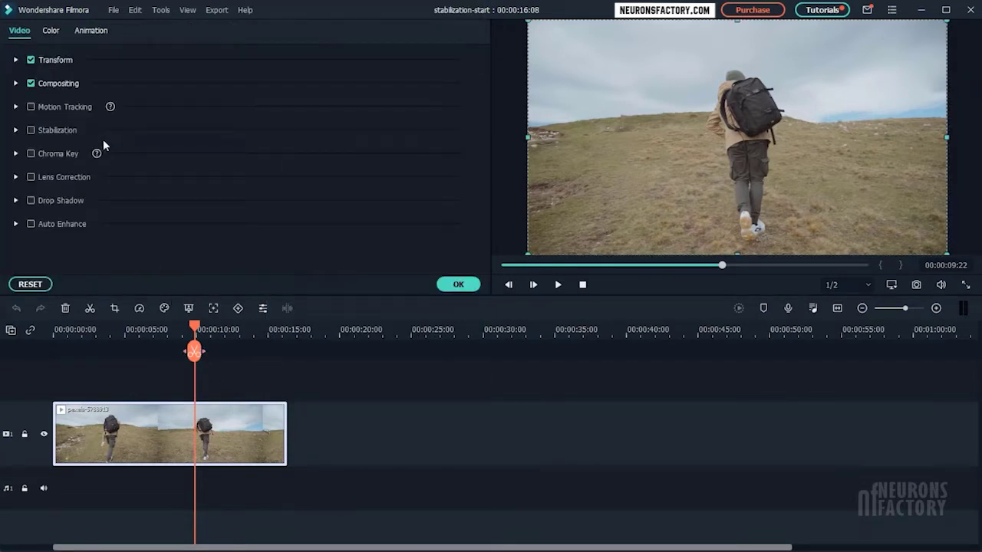
pyautogui.click(16, 132)
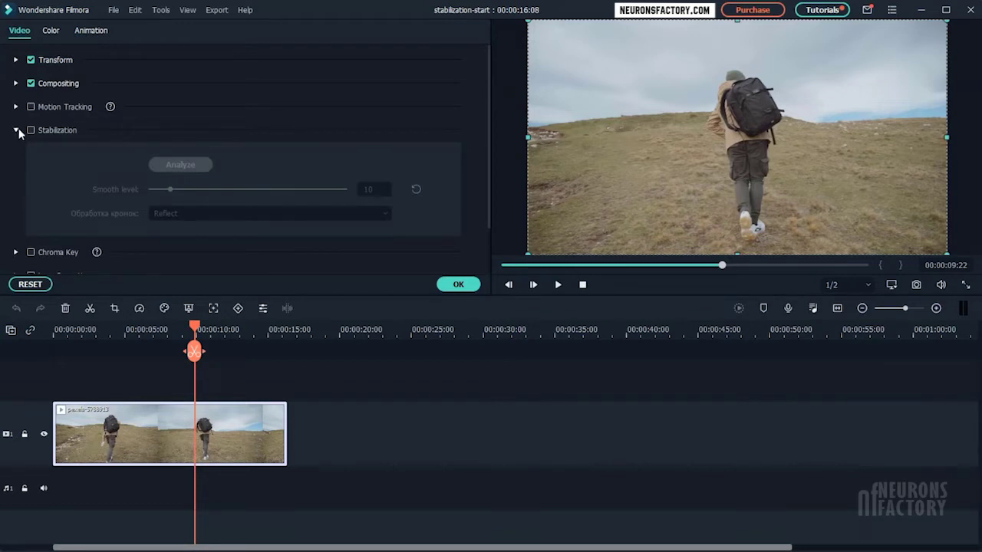
# Enable Stabilization on the hiking clip and let analysis finish at smooth level 10.
pyautogui.click(31, 130)
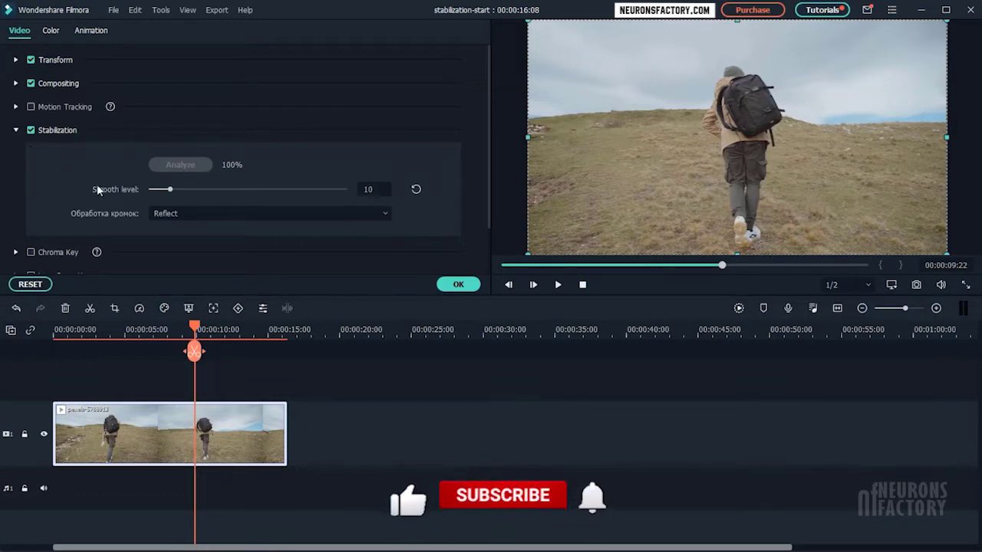
pyautogui.click(218, 218)
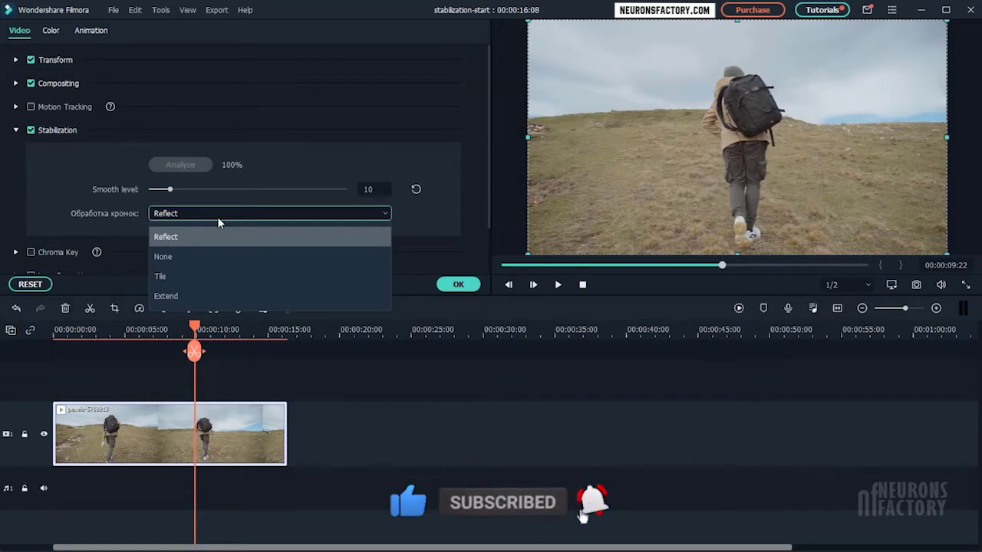
# Try None, Tile and Extend edge handling, scrubbing the clip to compare results.
pyautogui.click(232, 254)
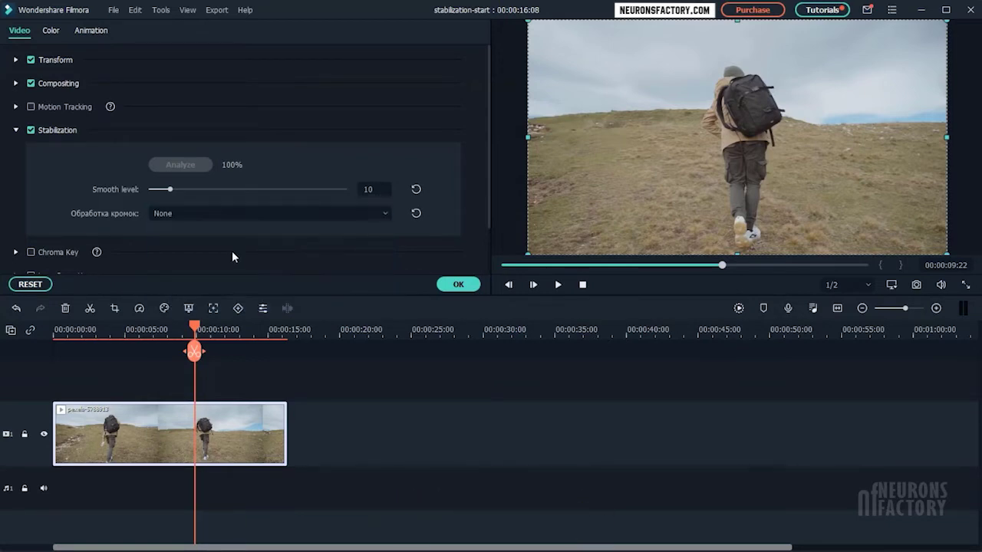
pyautogui.moveTo(194, 330); pyautogui.dragTo(128, 367)
pyautogui.click(196, 216)
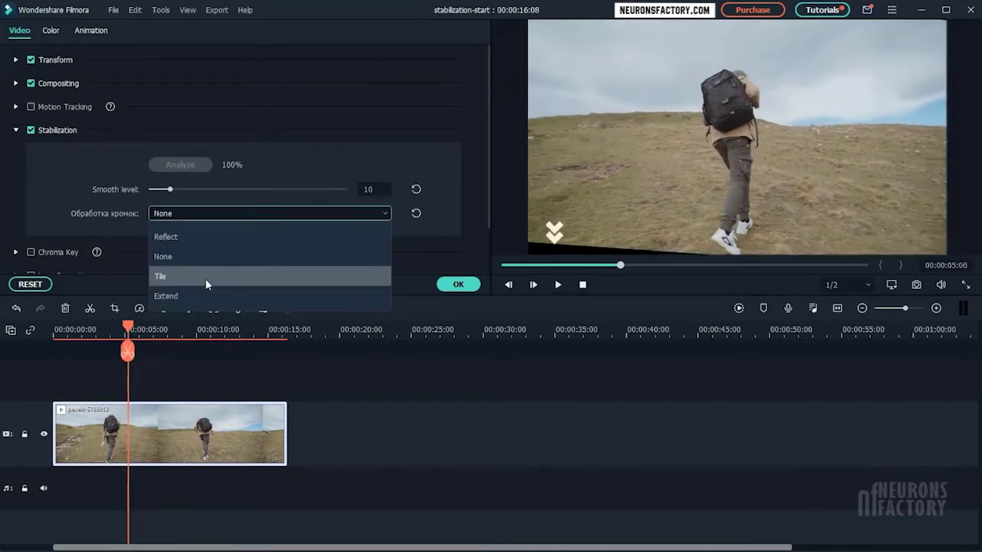
pyautogui.click(204, 280)
pyautogui.click(218, 216)
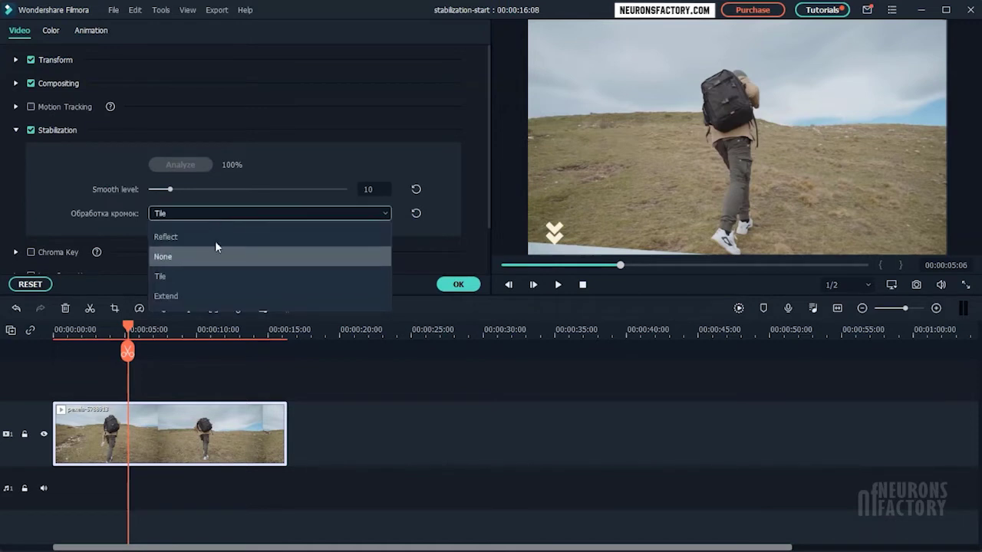
pyautogui.click(206, 293)
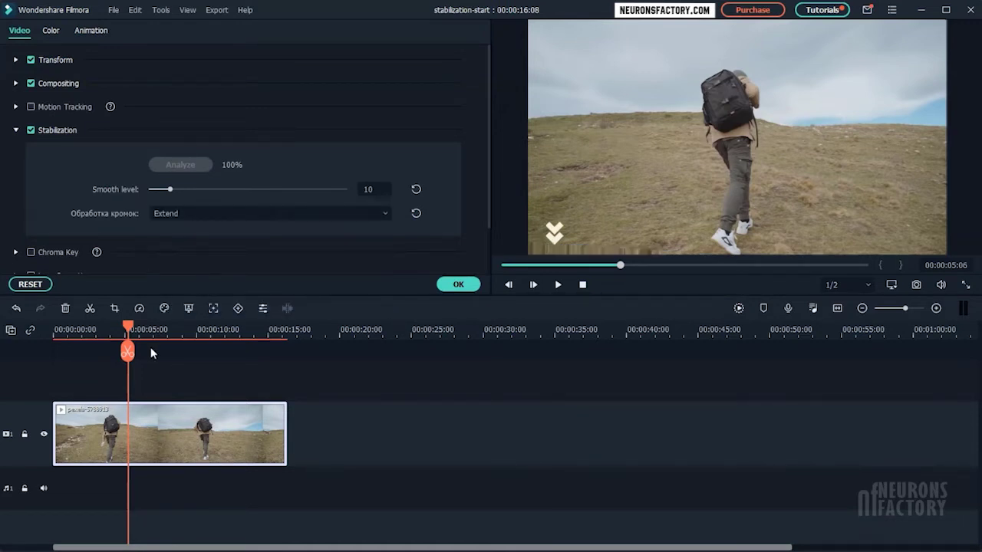
pyautogui.moveTo(128, 328)
pyautogui.mouseDown()
pyautogui.moveTo(117, 328)
pyautogui.moveTo(127, 328)
pyautogui.moveTo(118, 339)
pyautogui.mouseUp()
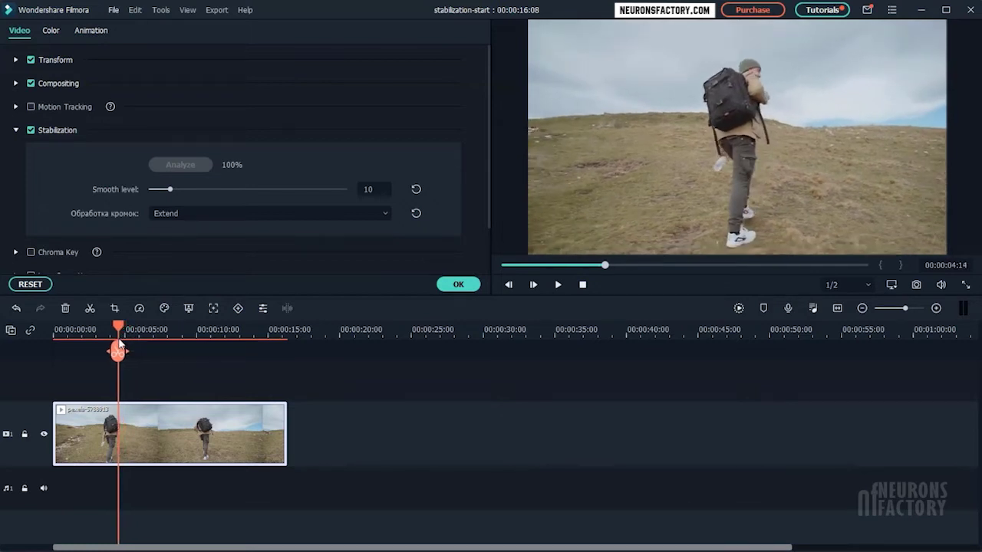
# Set edge handling back to Reflect and raise the smooth level to 25.
pyautogui.click(188, 217)
pyautogui.click(183, 235)
pyautogui.moveTo(169, 194); pyautogui.dragTo(198, 203)
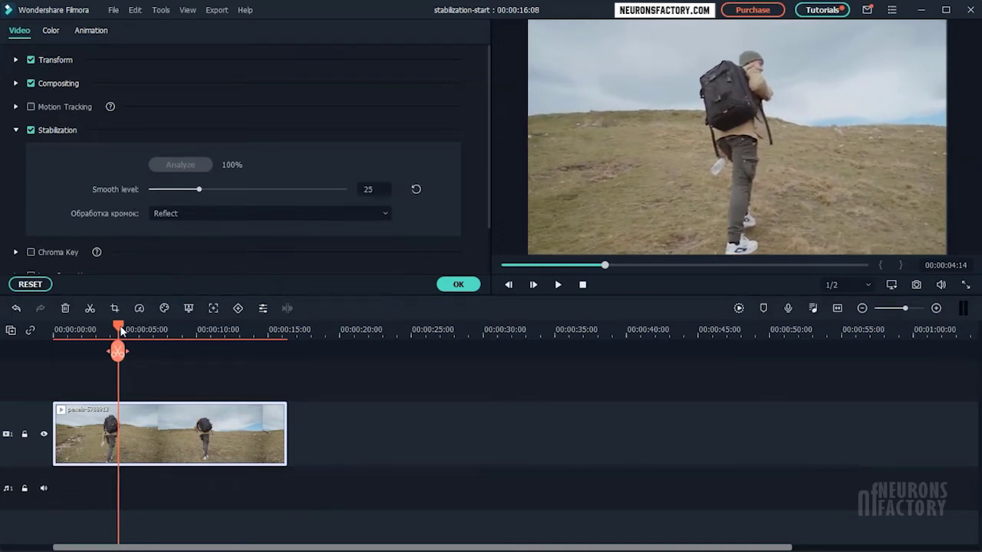
# Preview the stabilized clip from the start, then turn stabilization off to compare.
pyautogui.moveTo(120, 329); pyautogui.dragTo(60, 347)
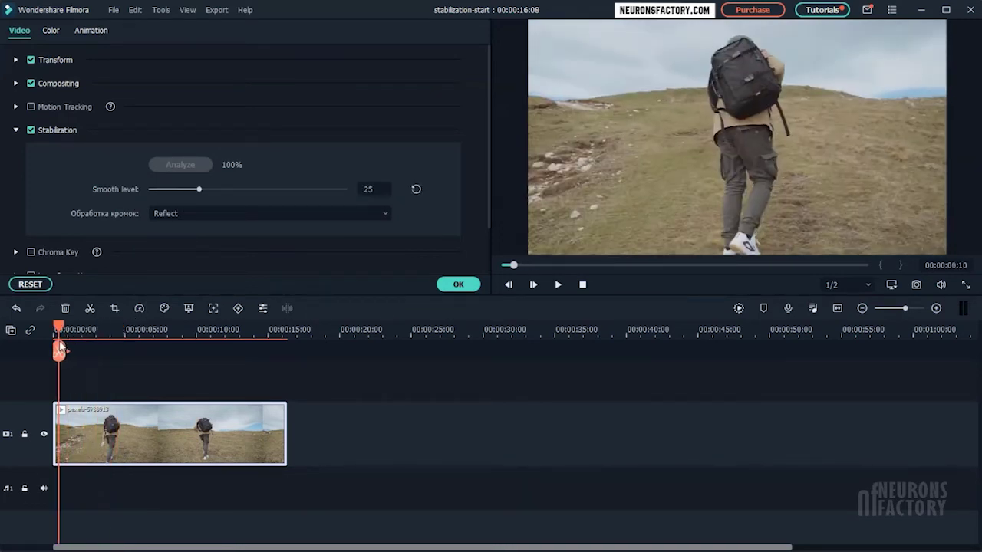
pyautogui.press('space')
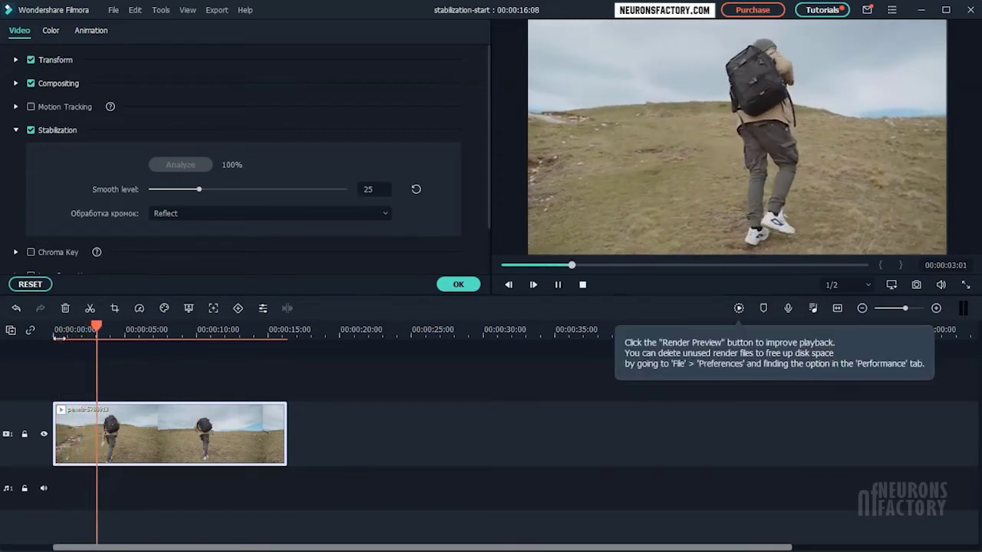
pyautogui.click(33, 132)
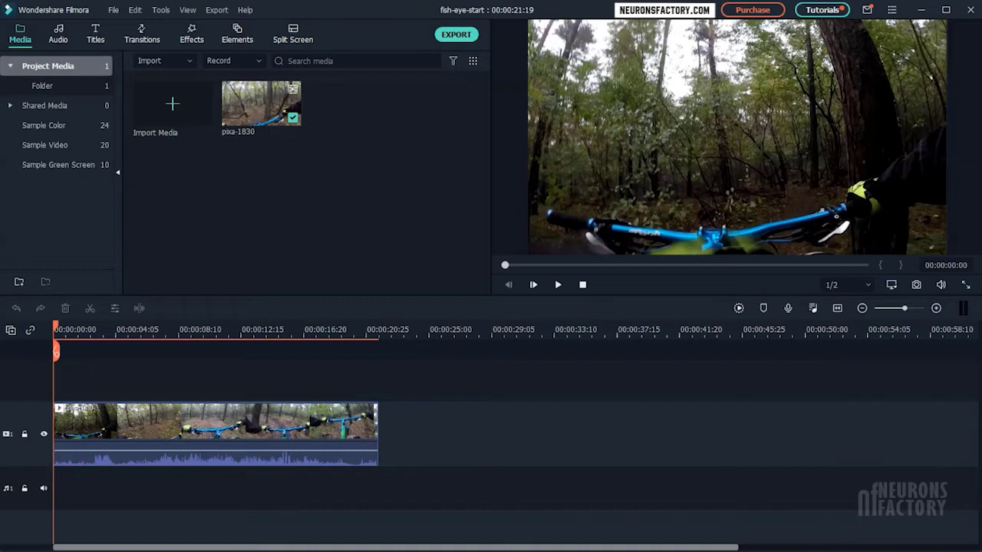
# Enable Lens Correction on the bike clip with the Sony HDR AS50 camera profile.
pyautogui.doubleClick(214, 439)
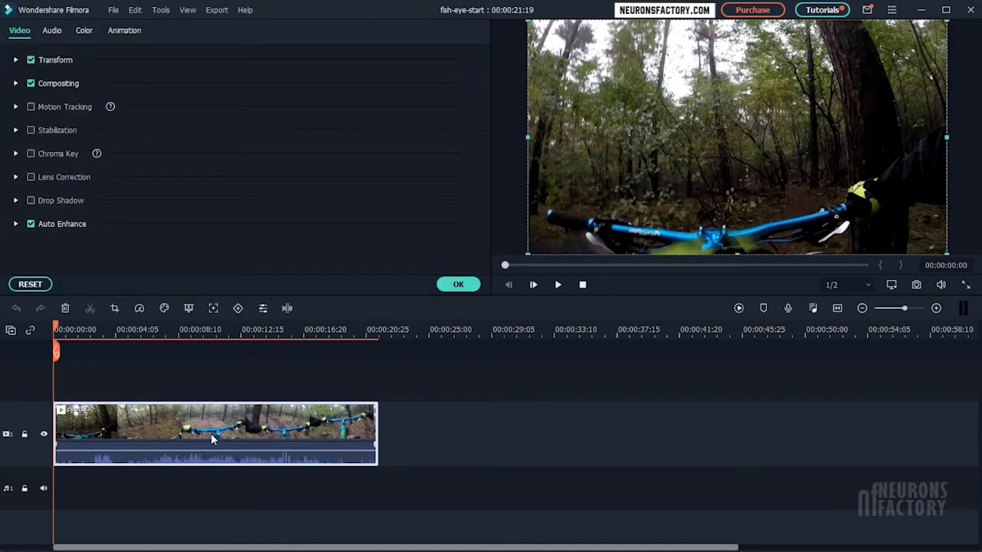
pyautogui.click(30, 177)
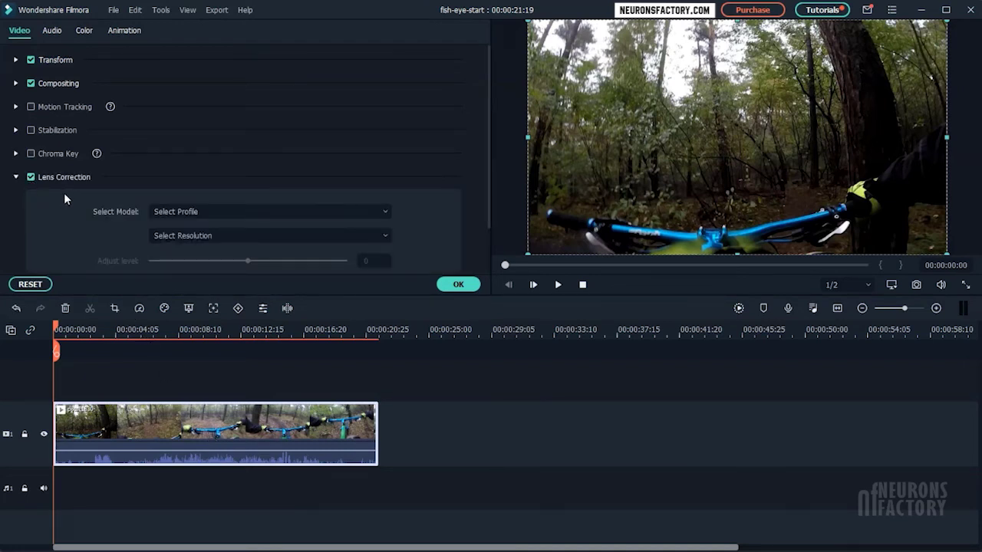
pyautogui.click(163, 213)
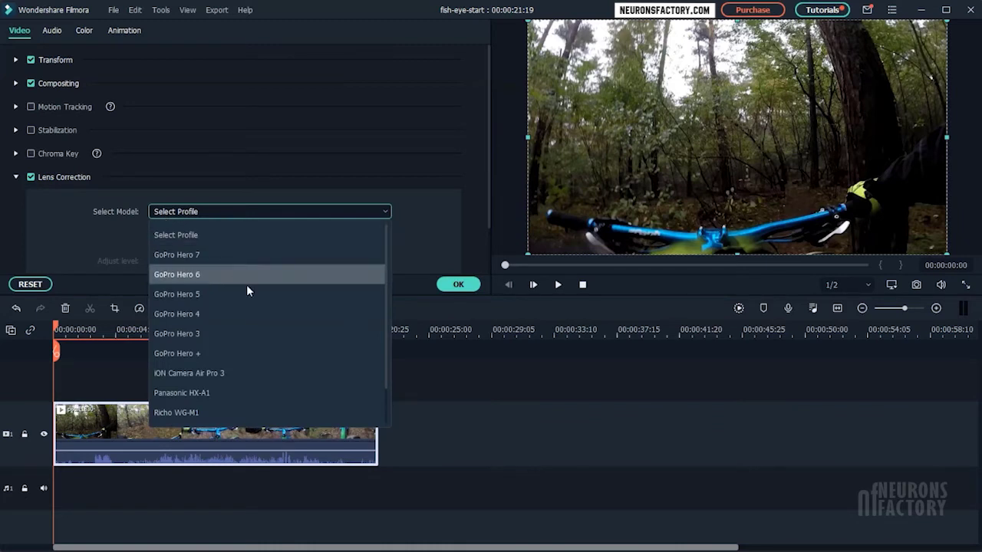
pyautogui.scroll(-2, 250, 311)
pyautogui.click(237, 410)
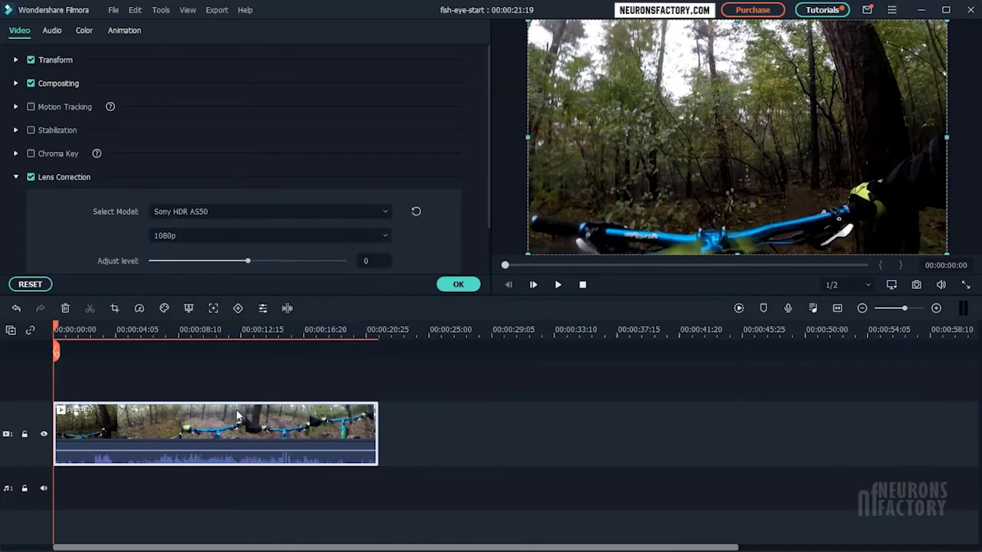
# Keep 1080p resolution and set the adjust level to -100.
pyautogui.click(255, 237)
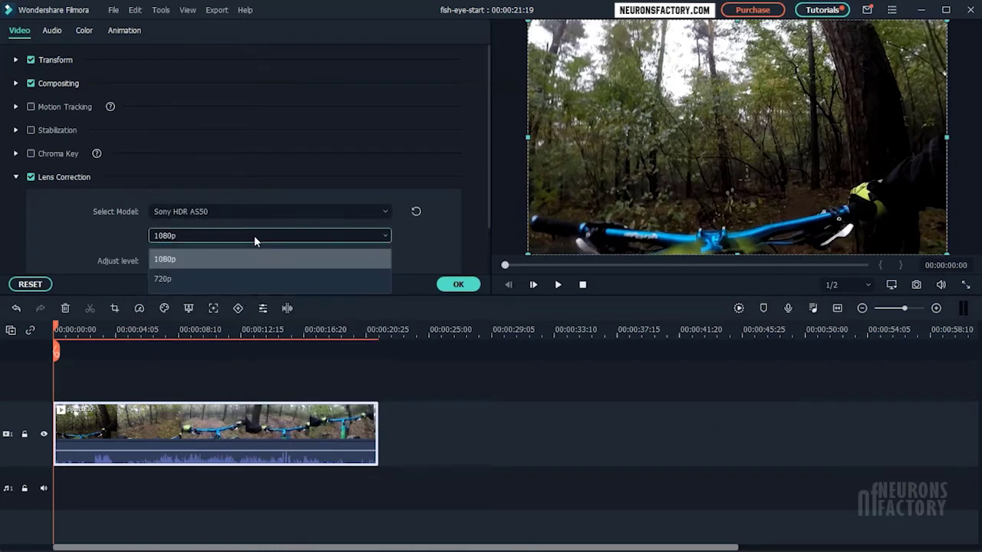
pyautogui.click(254, 236)
pyautogui.click(254, 236)
pyautogui.click(244, 263)
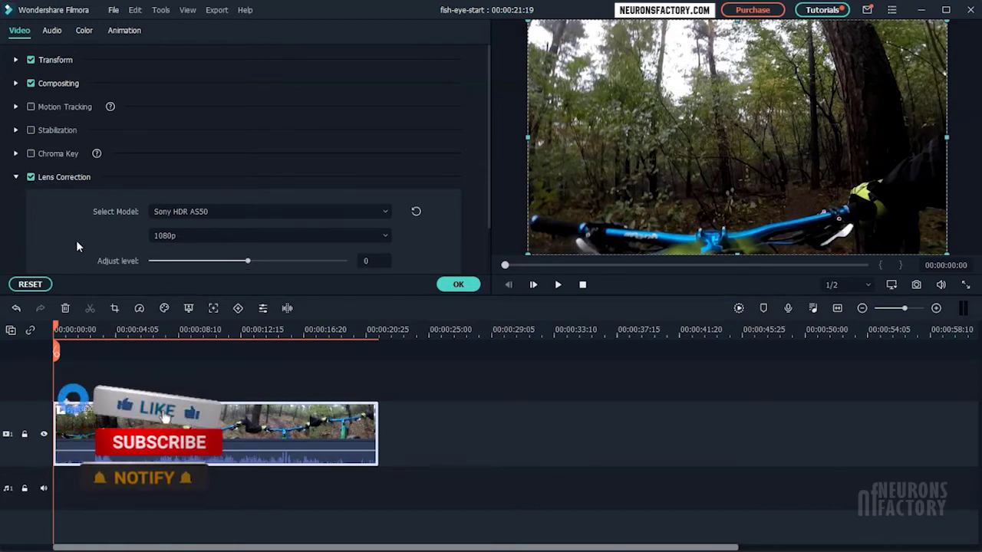
pyautogui.moveTo(247, 262); pyautogui.dragTo(82, 277)
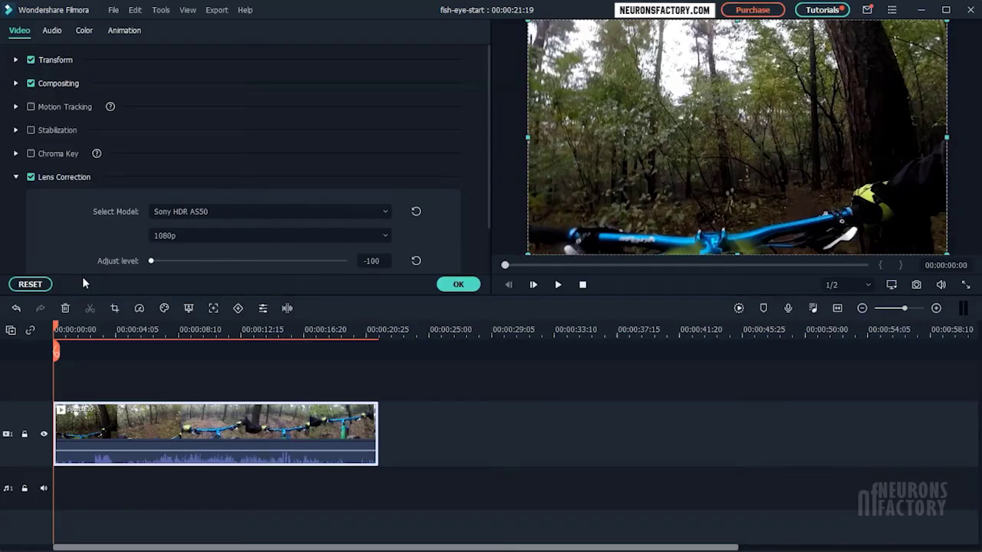
# Confirm the lens correction with OK and close the clip settings.
pyautogui.click(457, 284)
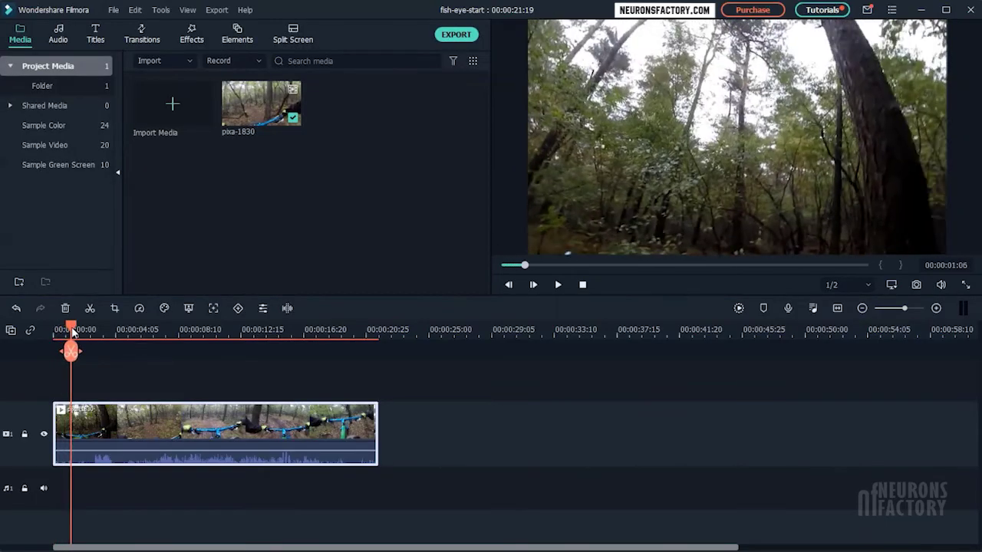